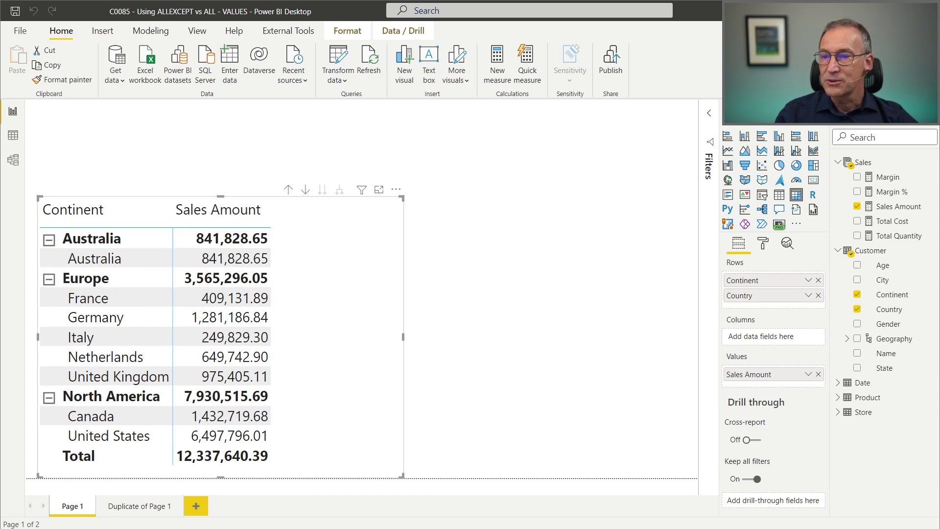
Create a new Sales-table measure named 'PercOverContinent =' with its expression still empty.
{"action": "right_click", "coordinate": [886, 166]}
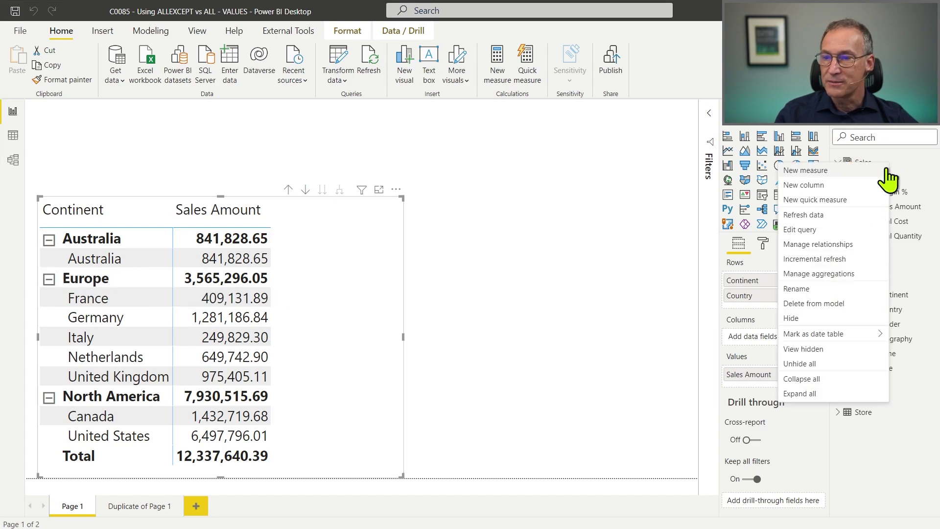
{"action": "left_click", "coordinate": [825, 171]}
{"action": "scroll", "coordinate": [283, 120], "scroll_direction": "up", "scroll_amount": 4, "text": "ctrl"}
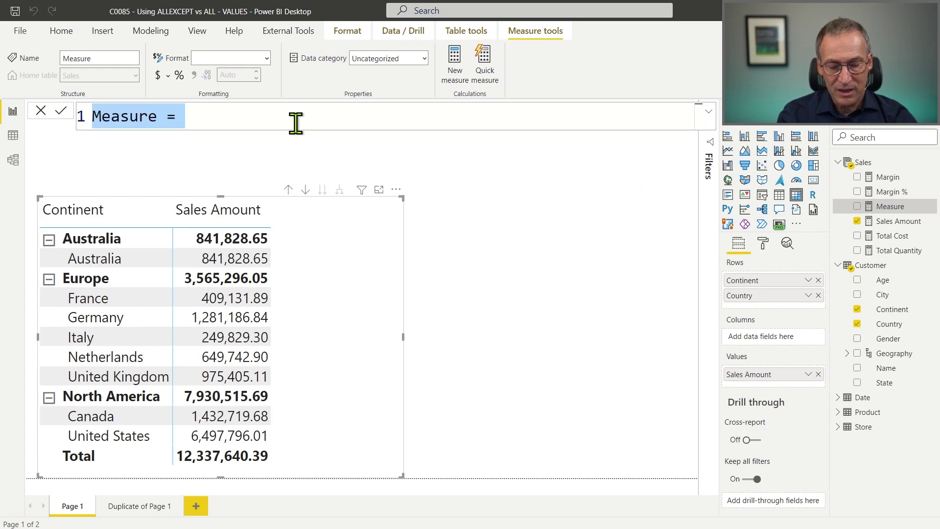
{"action": "type", "text": "Perc"}
{"action": "key", "text": "BackSpace"}
{"action": "type", "text": "OverContinent ="}
{"action": "key", "text": "Return"}
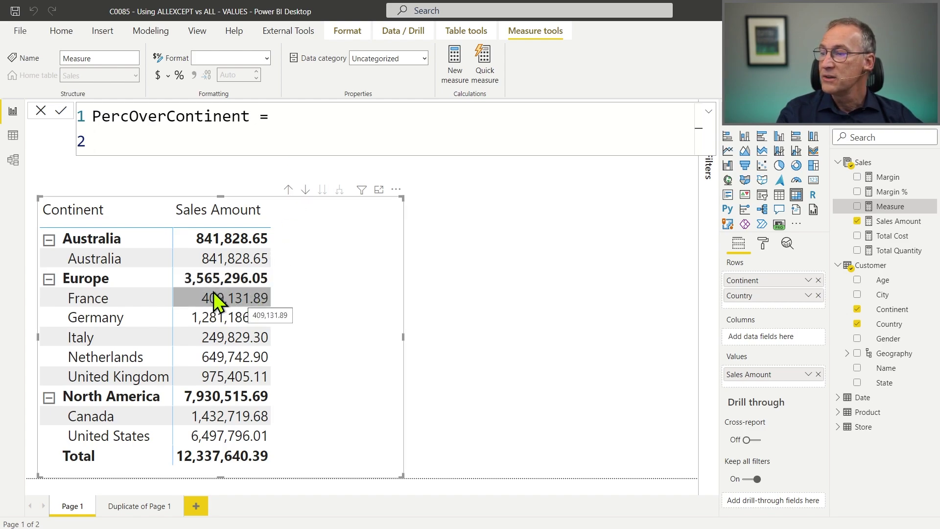
{"action": "left_click", "coordinate": [306, 119]}
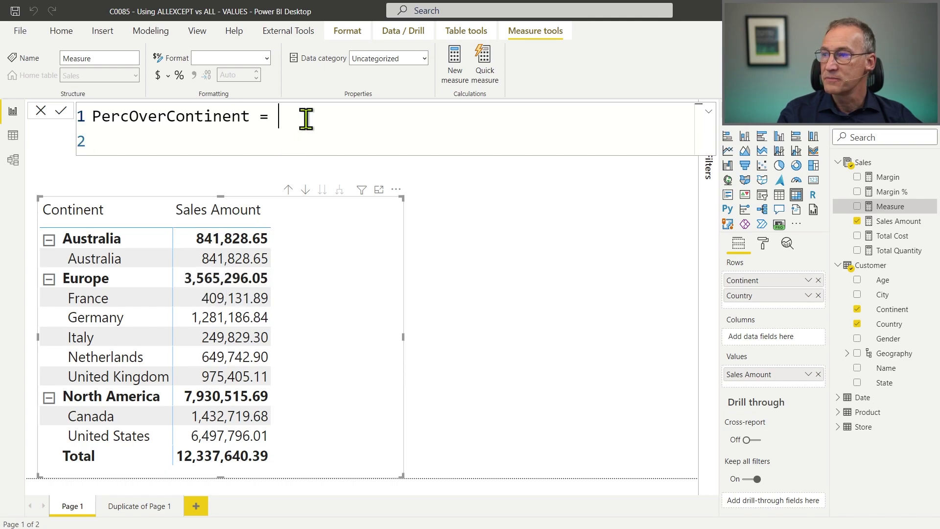
Add the variable line VAR SelSales = [Sales Amount] to the formula.
{"action": "key", "text": "Return"}
{"action": "type", "text": "VAR "}
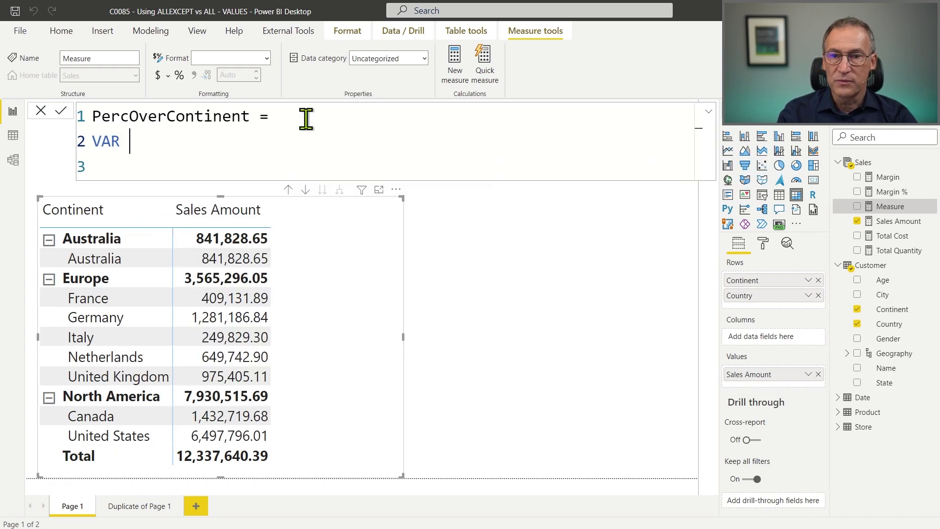
{"action": "type", "text": "SelSales = "}
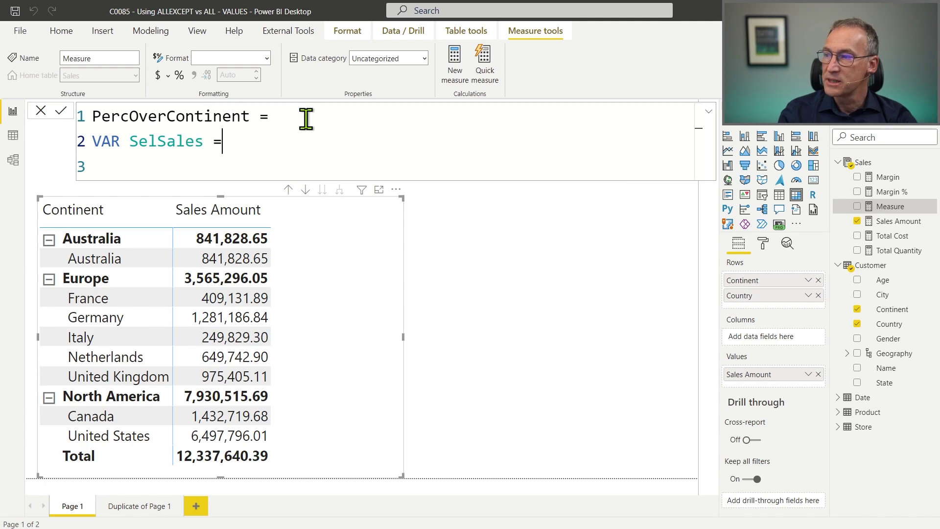
{"action": "type", "text": "[S"}
{"action": "key", "text": "Tab"}
{"action": "key", "text": "shift+Return"}
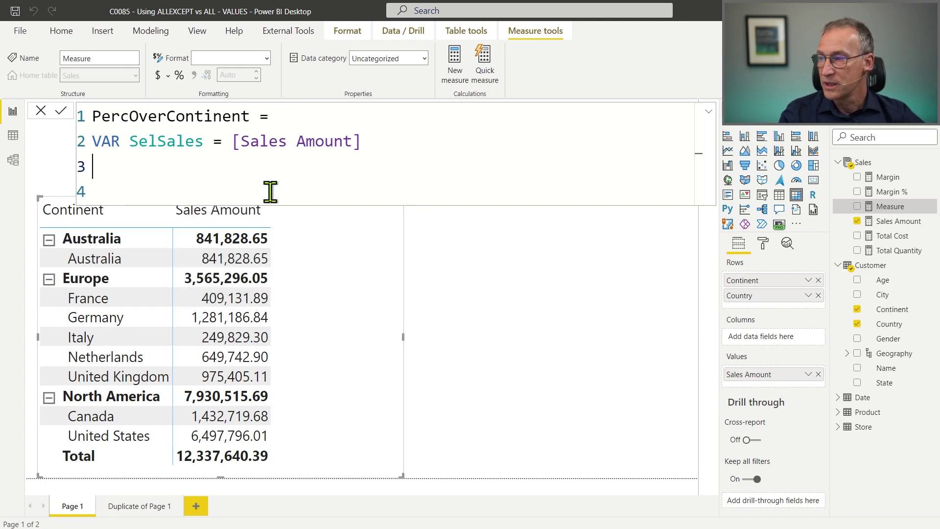
Begin VAR ConSales = CALCULATE( with [Sales Amount], as its indented first argument.
{"action": "type", "text": "VAR"}
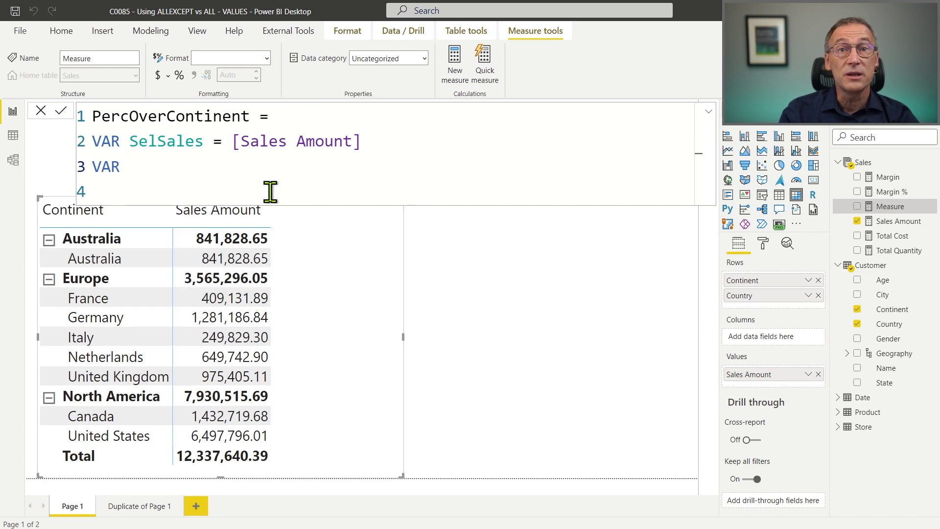
{"action": "type", "text": " Con"}
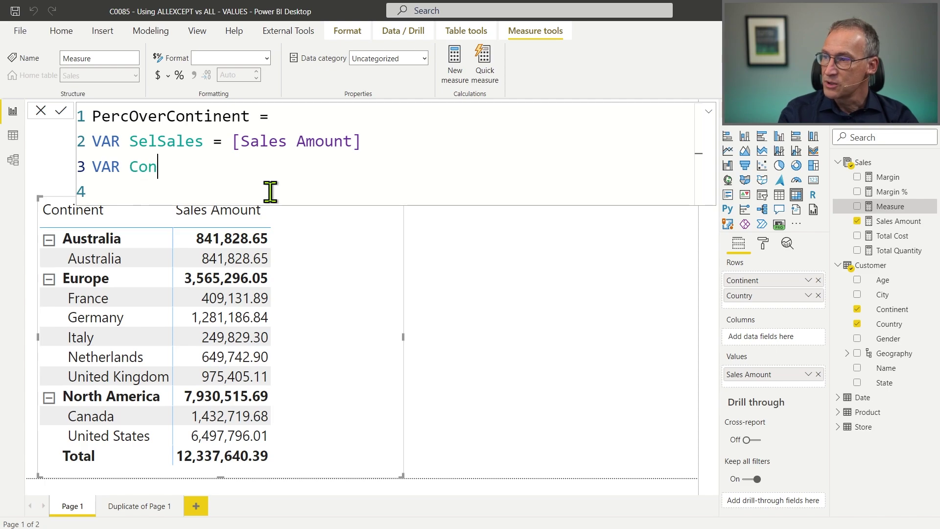
{"action": "type", "text": "Sales ="}
{"action": "key", "text": "shift+Return"}
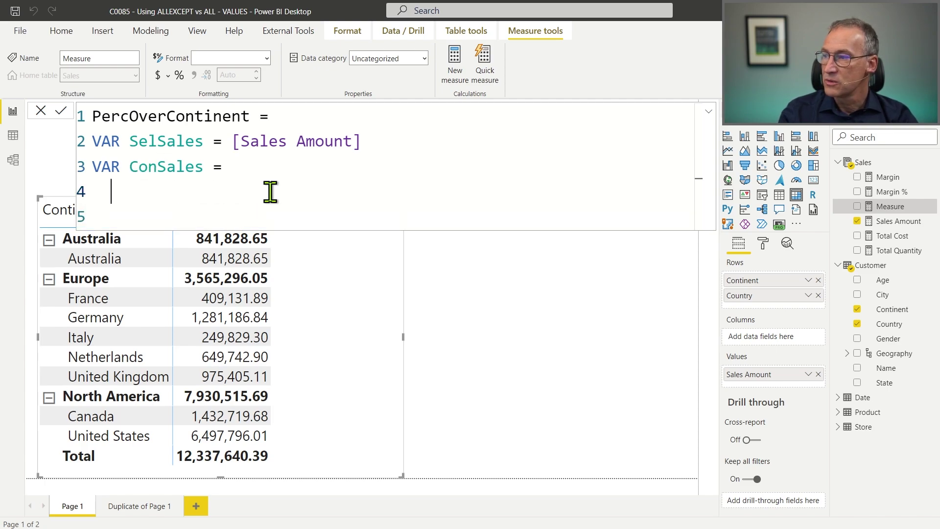
{"action": "key", "text": "Tab"}
{"action": "type", "text": "CALCULATE("}
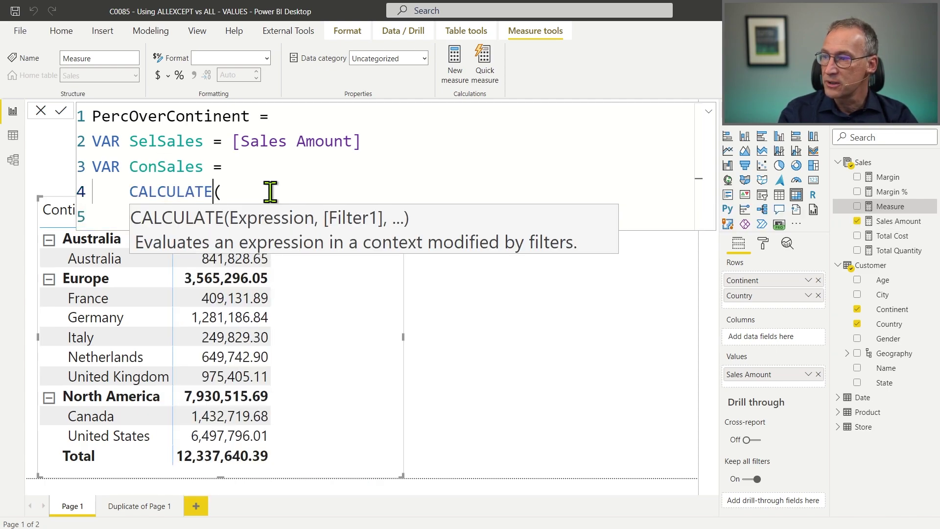
{"action": "key", "text": "End"}
{"action": "key", "text": "shift+Return"}
{"action": "key", "text": "Tab"}
{"action": "type", "text": "["}
{"action": "key", "text": "Tab"}
{"action": "type", "text": ","}
Add REMOVEFILTERS(Customer[Country]) as the CALCULATE filter and close the parenthesis.
{"action": "key", "text": "shift+Return"}
{"action": "type", "text": "REMOVE"}
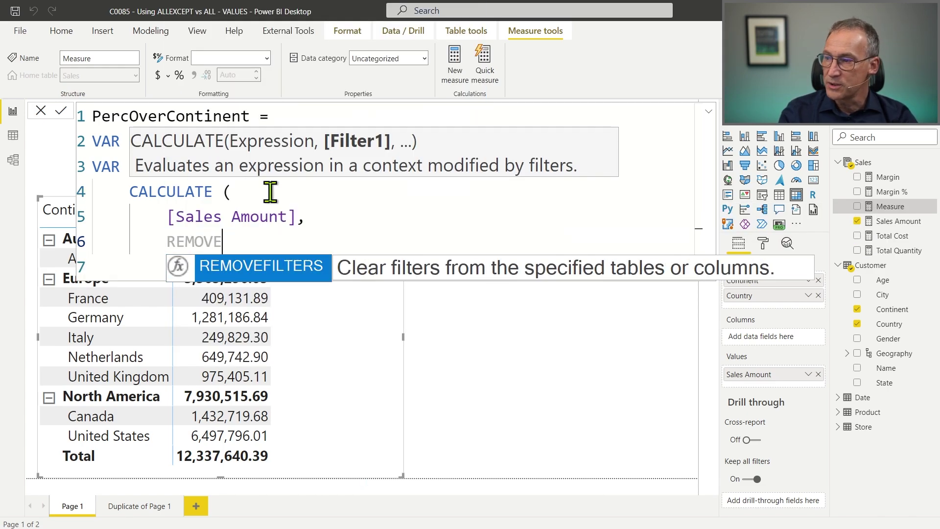
{"action": "key", "text": "Tab"}
{"action": "key", "text": "Left"}
{"action": "key", "text": "End"}
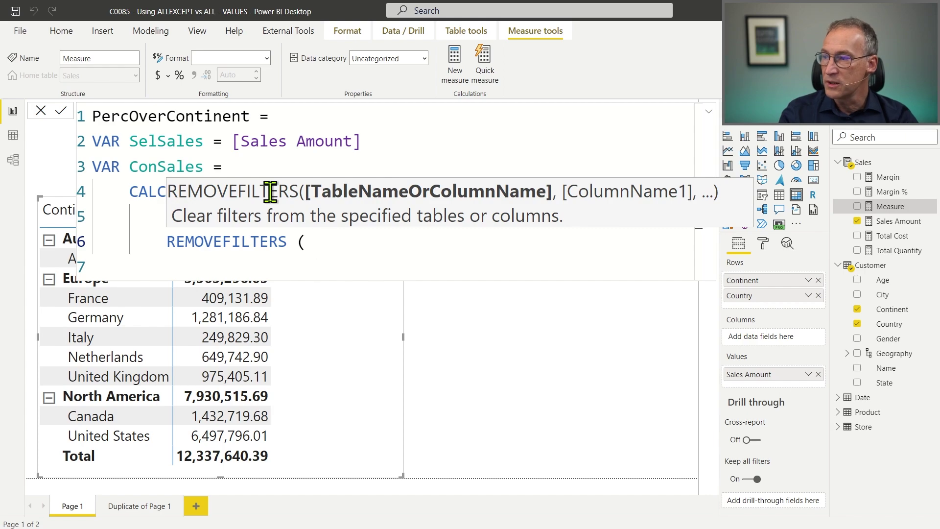
{"action": "type", "text": "Cus"}
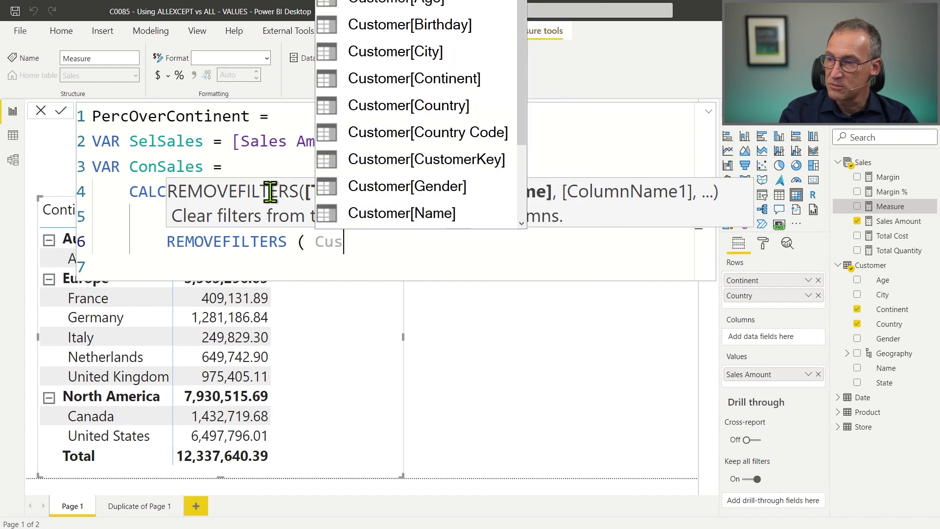
{"action": "key", "text": "Down"}
{"action": "key", "text": "Down"}
{"action": "key", "text": "Down"}
{"action": "key", "text": "Down"}
{"action": "key", "text": "Tab"}
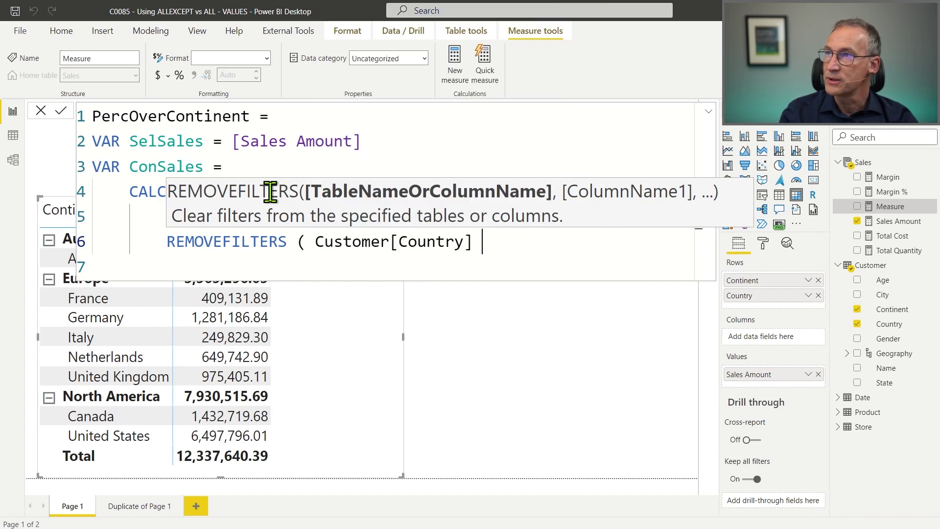
{"action": "type", "text": ")"}
{"action": "key", "text": "Return"}
{"action": "type", "text": "="}
{"action": "key", "text": "BackSpace"}
{"action": "type", "text": ")"}
{"action": "key", "text": "Return"}
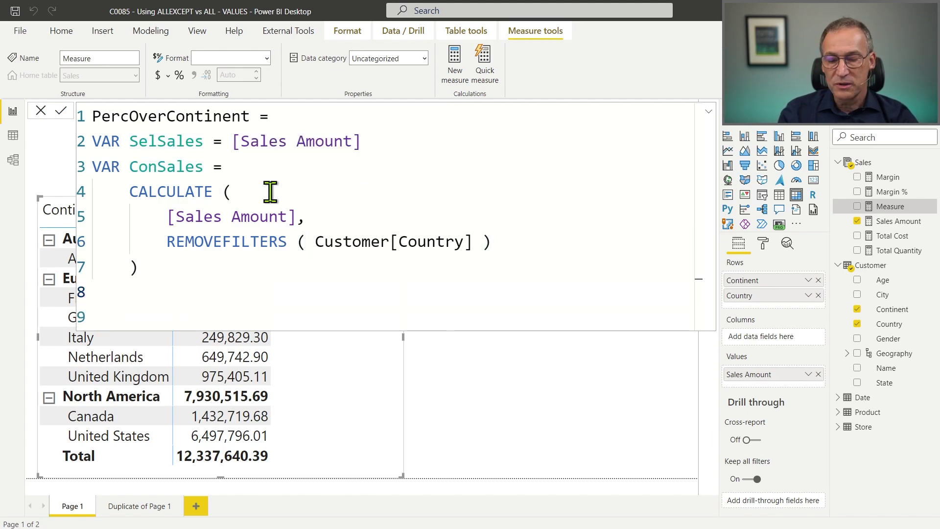
Append VAR Result = DIVIDE(SelSales, ConSales) and RETURN Result, then commit the measure.
{"action": "type", "text": "VAR"}
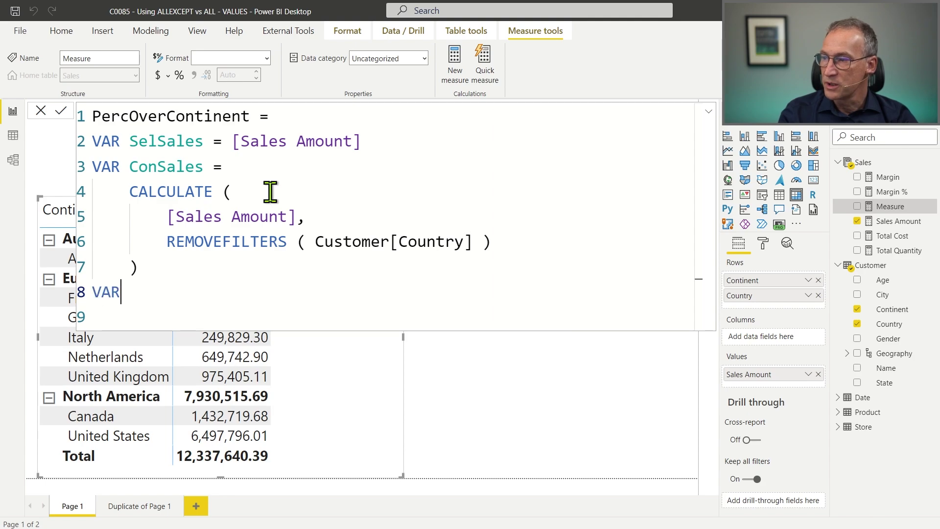
{"action": "type", "text": " Result = DIVIDE ( "}
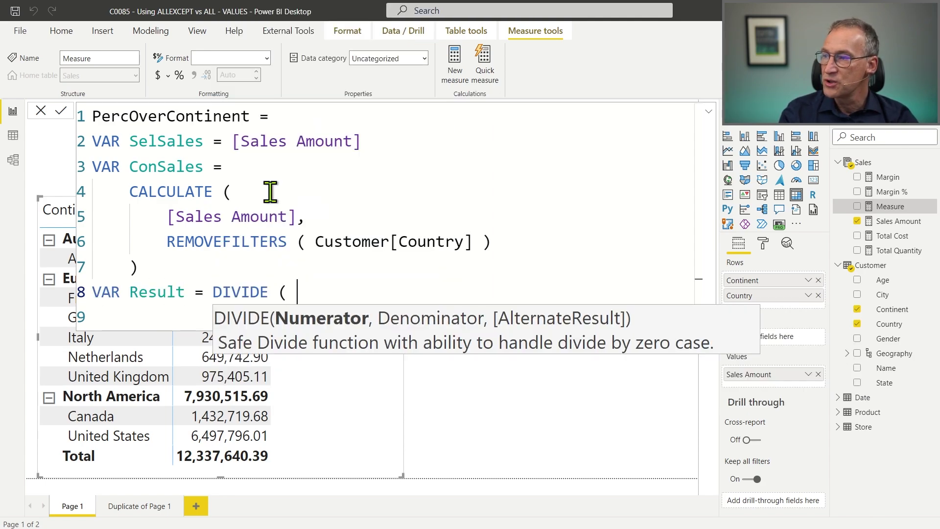
{"action": "type", "text": "SelSales"}
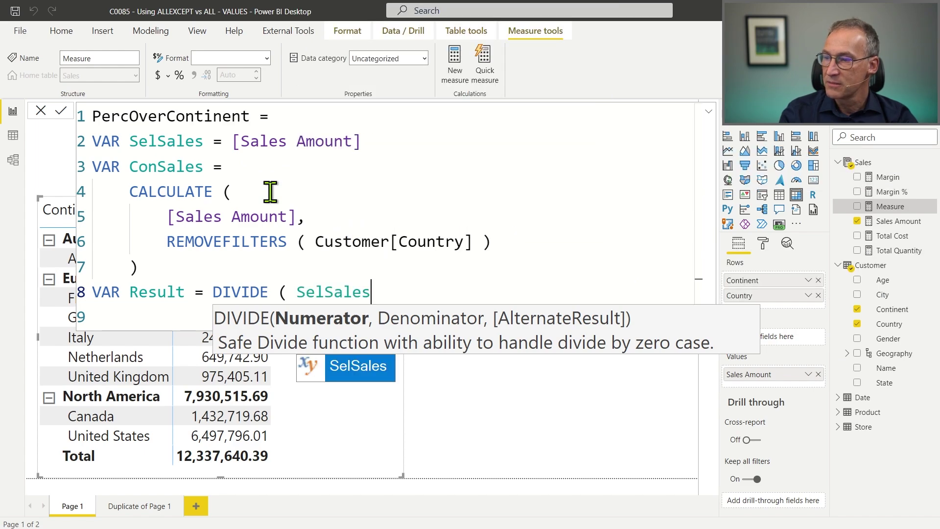
{"action": "type", "text": ", ConSales )"}
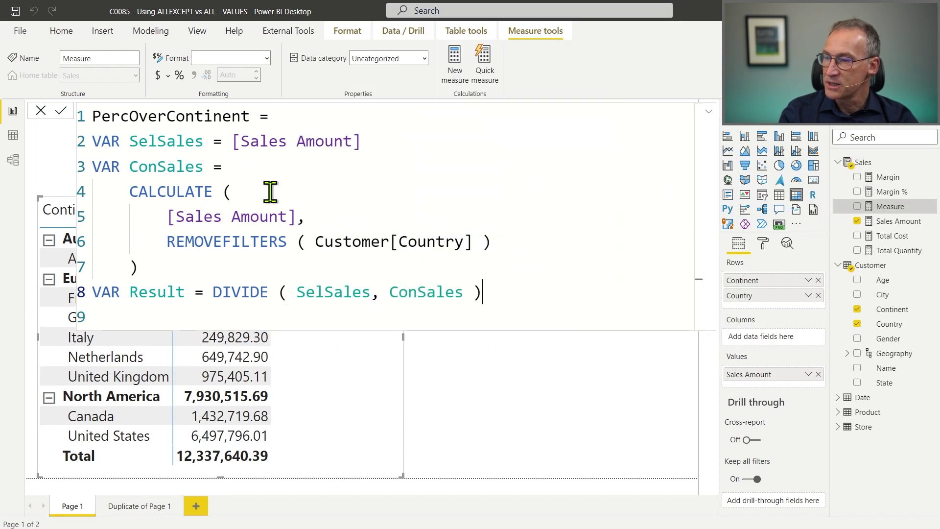
{"action": "key", "text": "Return"}
{"action": "type", "text": "RETURN Result"}
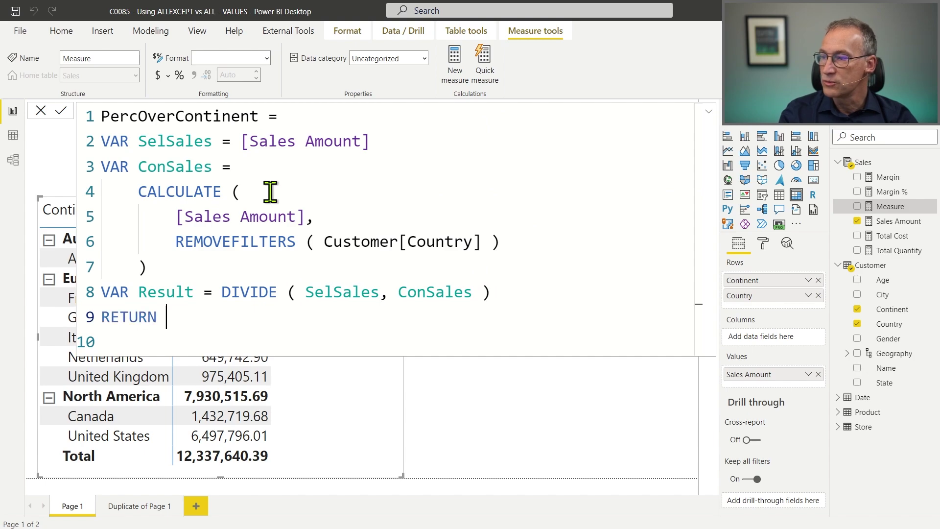
{"action": "key", "text": "Escape"}
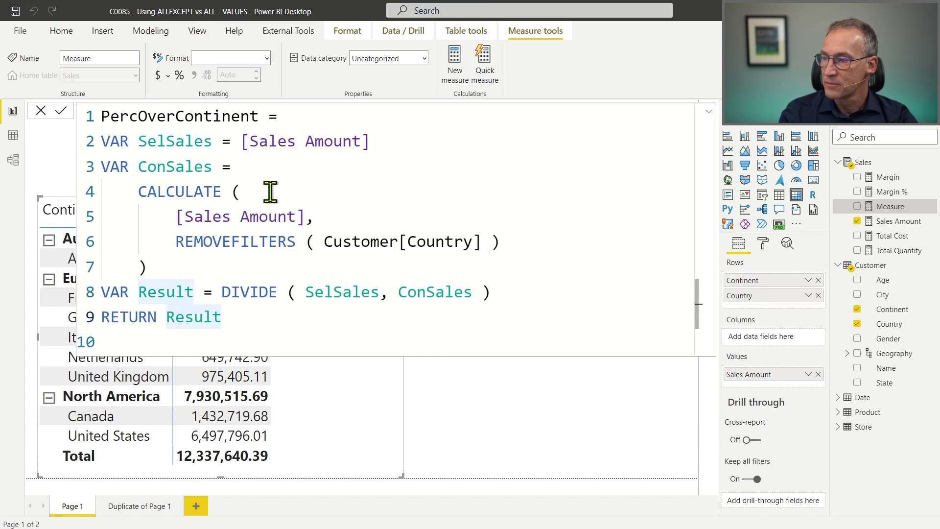
{"action": "key", "text": "Delete"}
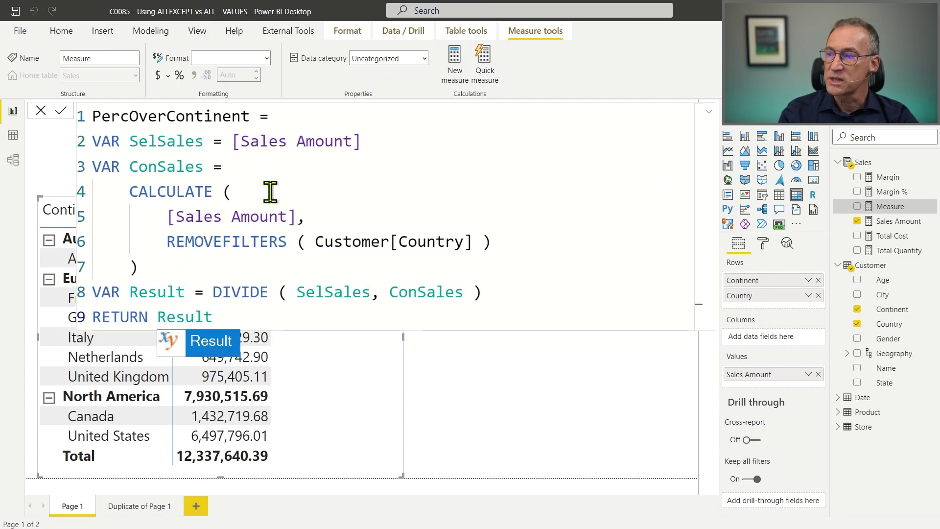
{"action": "key", "text": "Escape"}
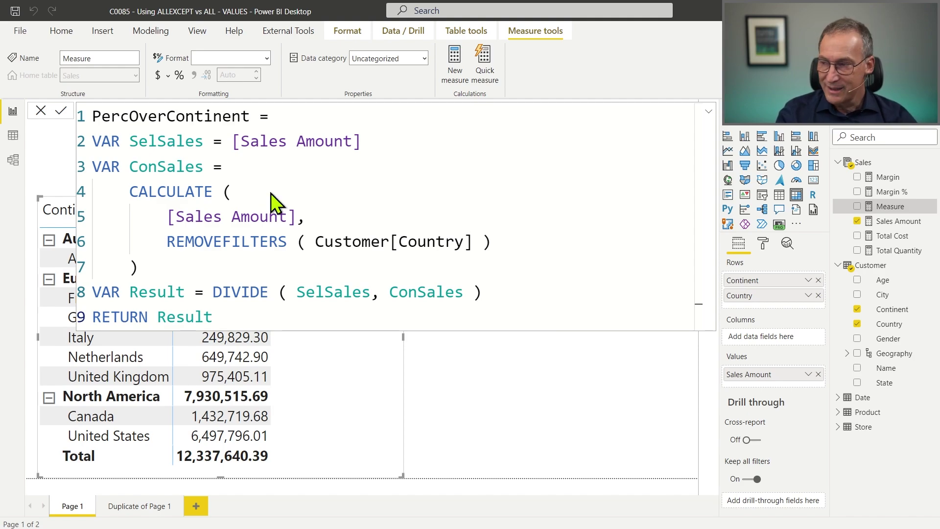
{"action": "key", "text": "Return"}
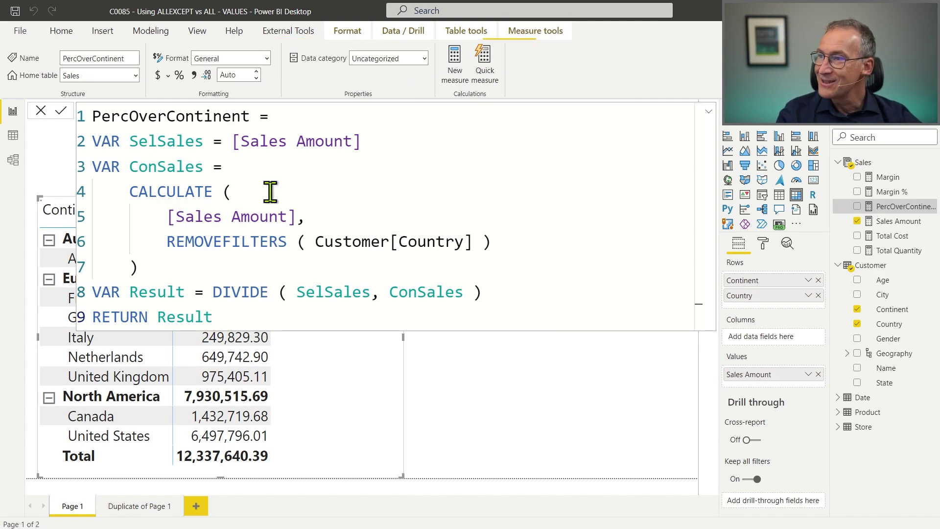
Apply percentage format to PercOverContinent and add it to the matrix Values.
{"action": "left_click", "coordinate": [183, 78]}
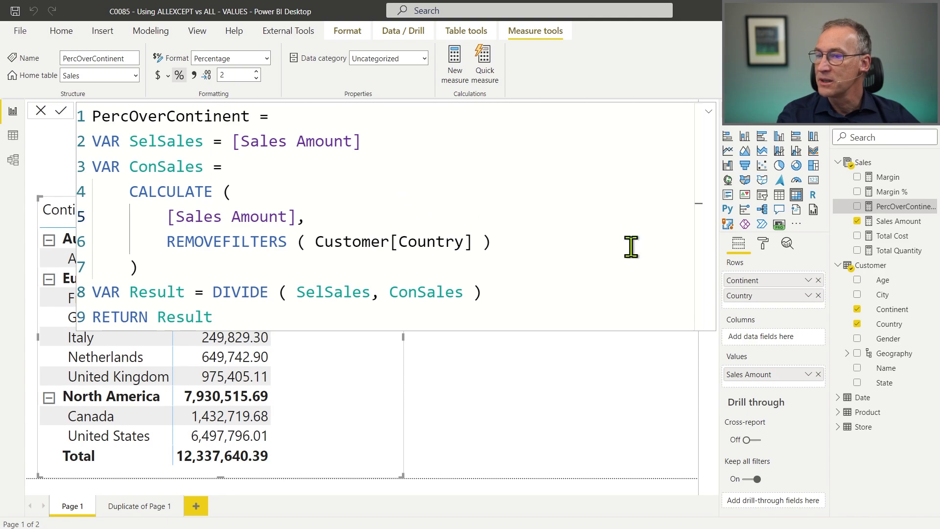
{"action": "left_click_drag", "start_coordinate": [909, 208], "coordinate": [358, 301]}
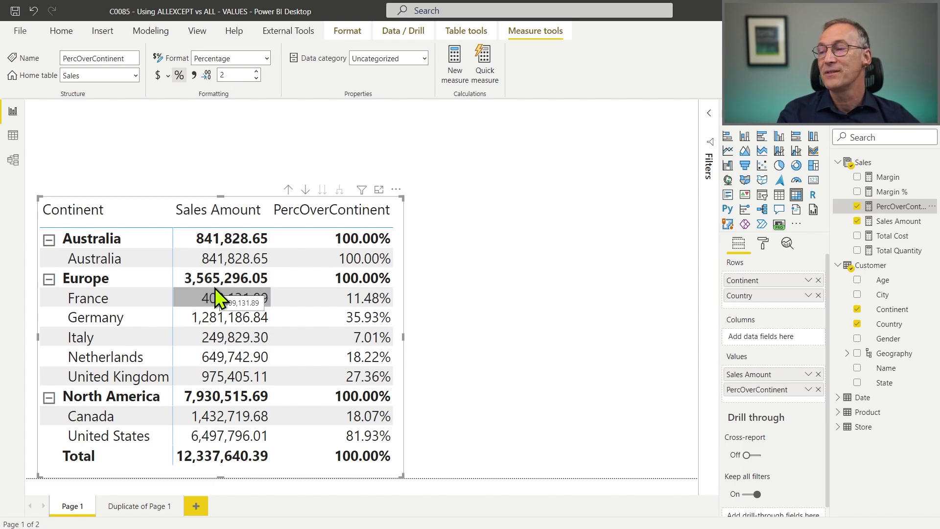
Reopen PercOverContinent to review its REMOVEFILTERS argument, then close the formula to view the matrix.
{"action": "left_click", "coordinate": [891, 192]}
{"action": "left_click", "coordinate": [892, 207]}
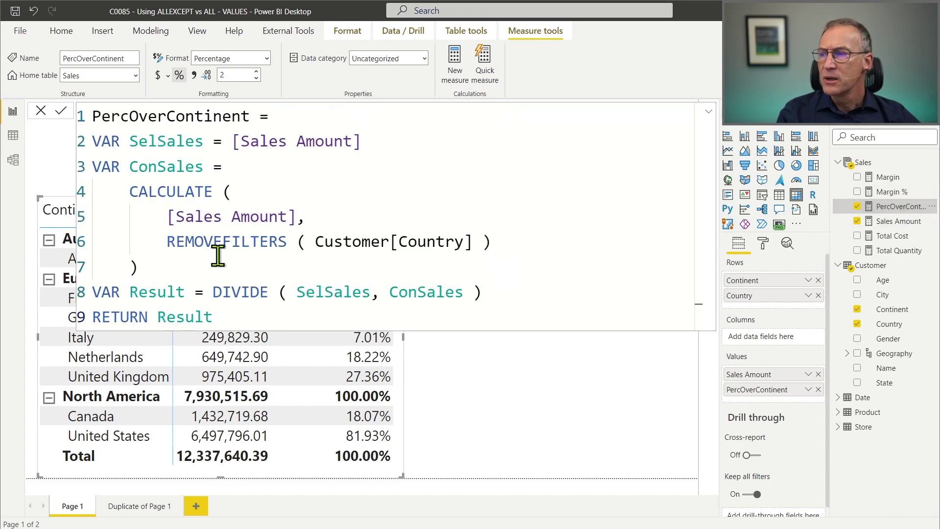
{"action": "left_click_drag", "start_coordinate": [168, 246], "coordinate": [496, 242]}
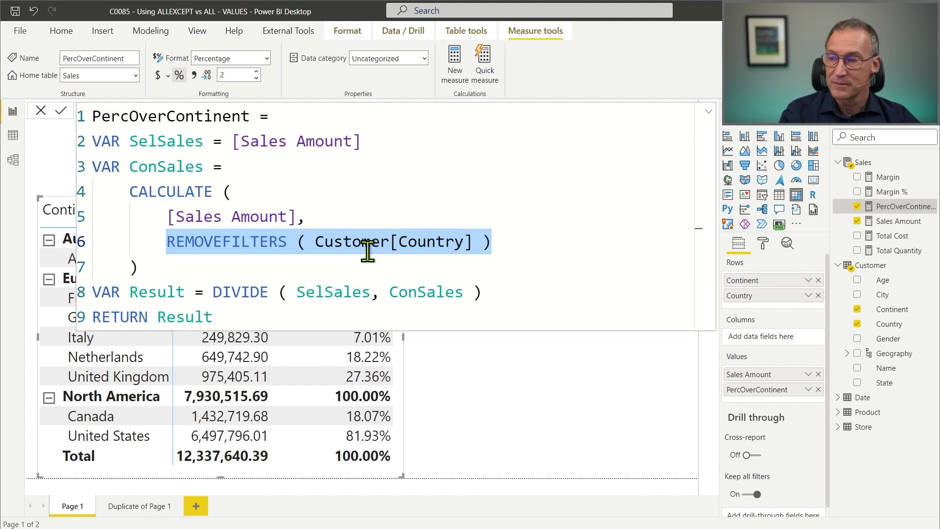
{"action": "key", "text": "Escape"}
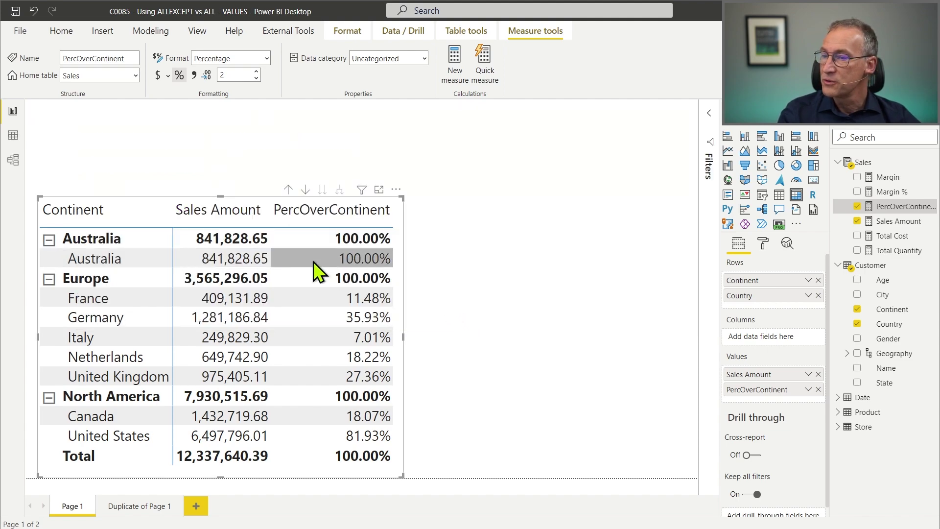
Replace Country with State under Continent in the rows, expand Europe, and widen the matrix.
{"action": "left_click", "coordinate": [861, 324]}
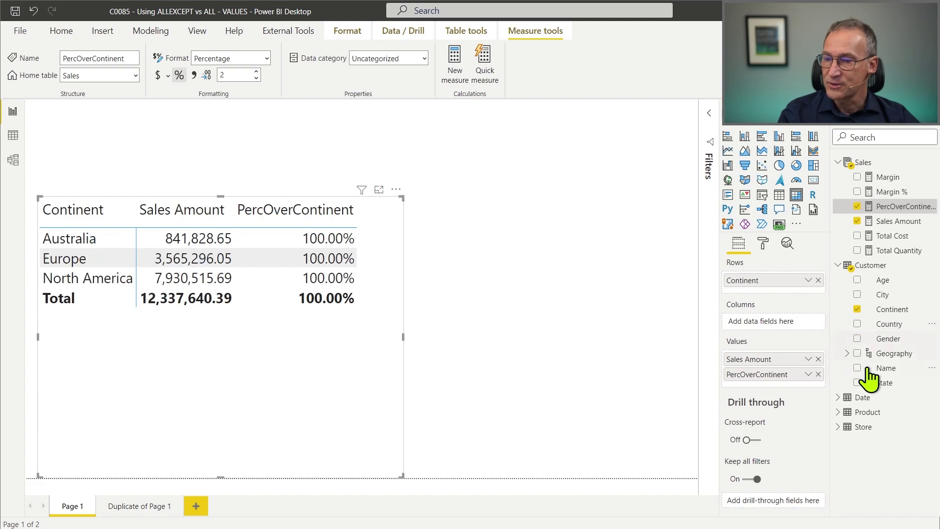
{"action": "left_click_drag", "start_coordinate": [858, 385], "coordinate": [782, 296]}
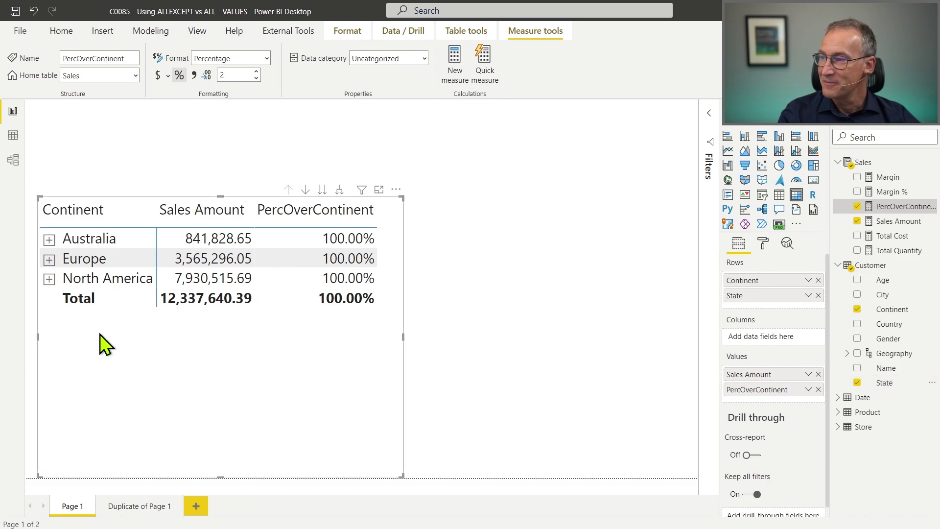
{"action": "left_click", "coordinate": [48, 260]}
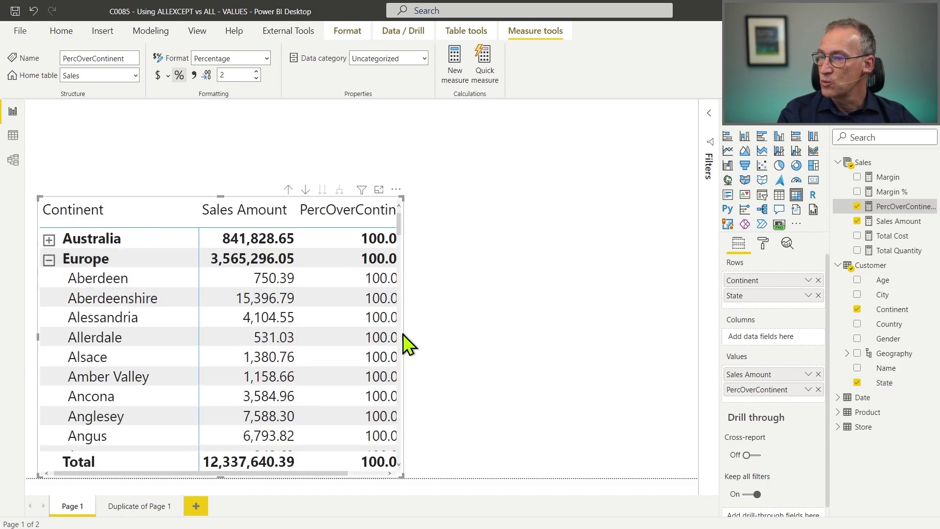
{"action": "left_click_drag", "start_coordinate": [402, 337], "coordinate": [543, 337]}
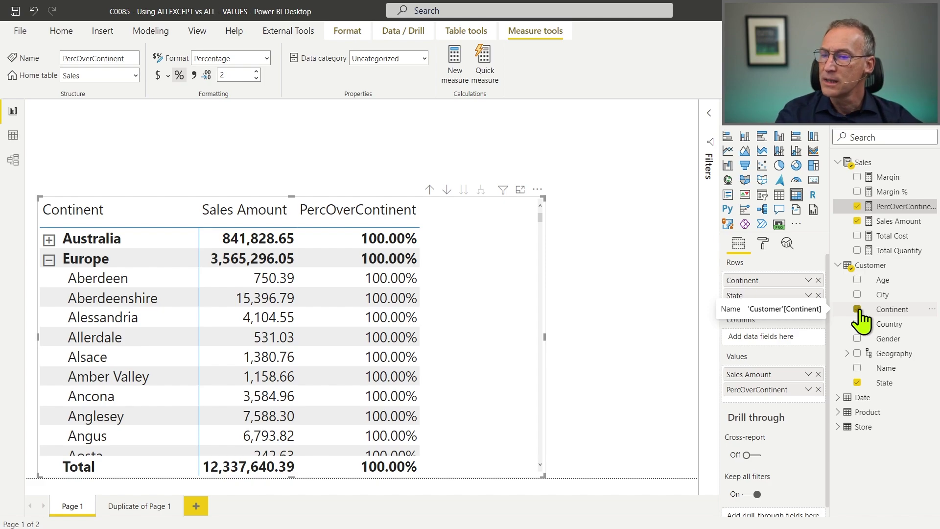
Replace REMOVEFILTERS with ALLEXCEPT, giving Customer as its first argument.
{"action": "left_click", "coordinate": [898, 220]}
{"action": "left_click", "coordinate": [901, 207]}
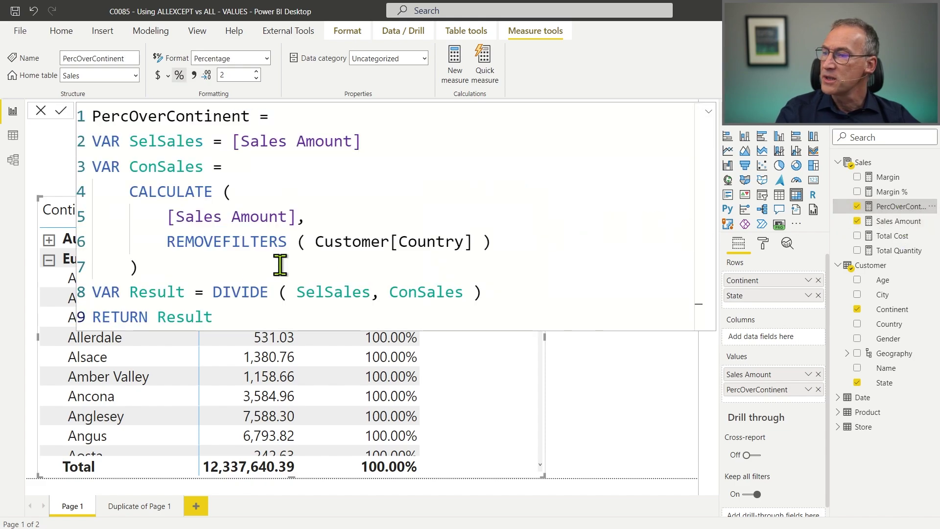
{"action": "double_click", "coordinate": [229, 240]}
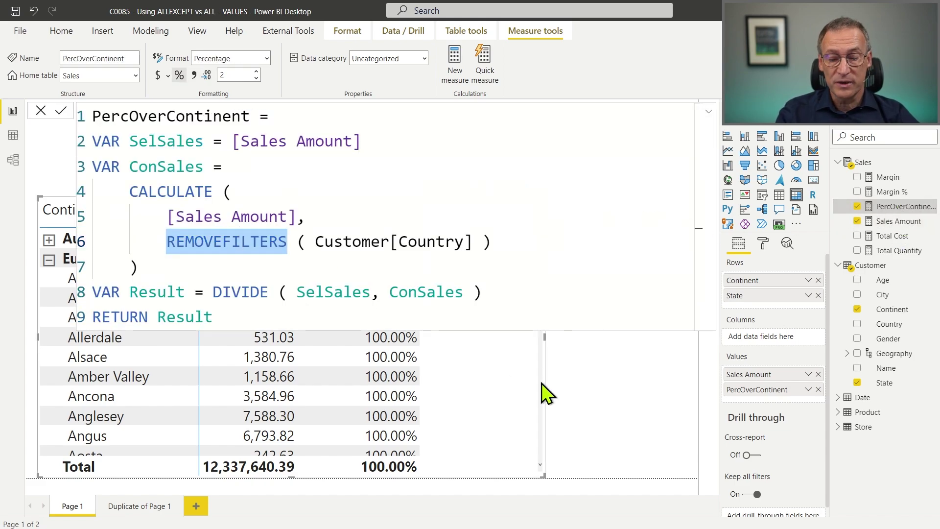
{"action": "type", "text": "ALLE"}
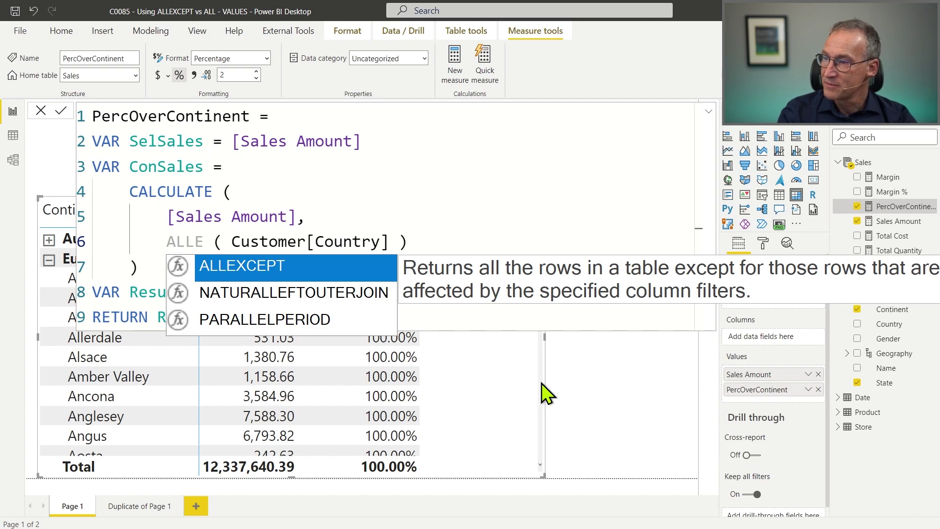
{"action": "key", "text": "Tab"}
{"action": "key", "text": "Escape"}
{"action": "key", "text": "Right"}
{"action": "key", "text": "Right"}
{"action": "key", "text": "Right"}
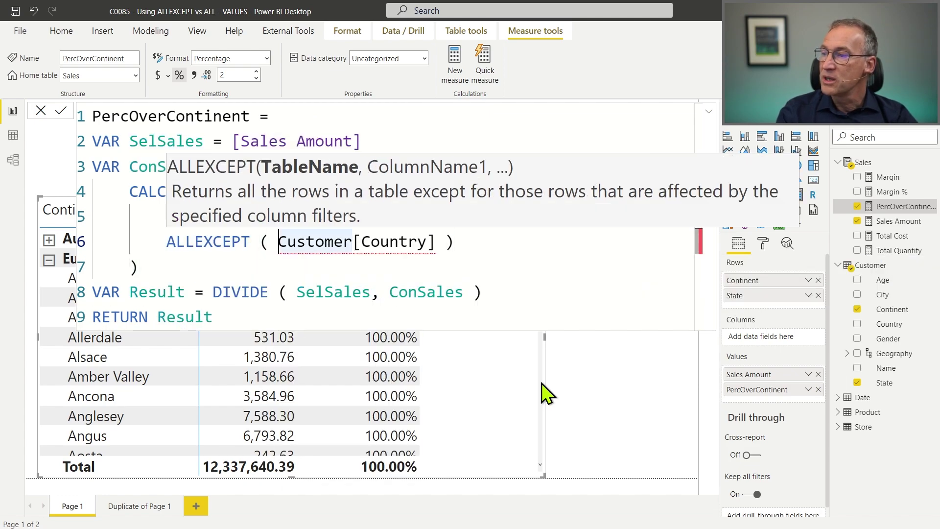
{"action": "type", "text": "Customer,"}
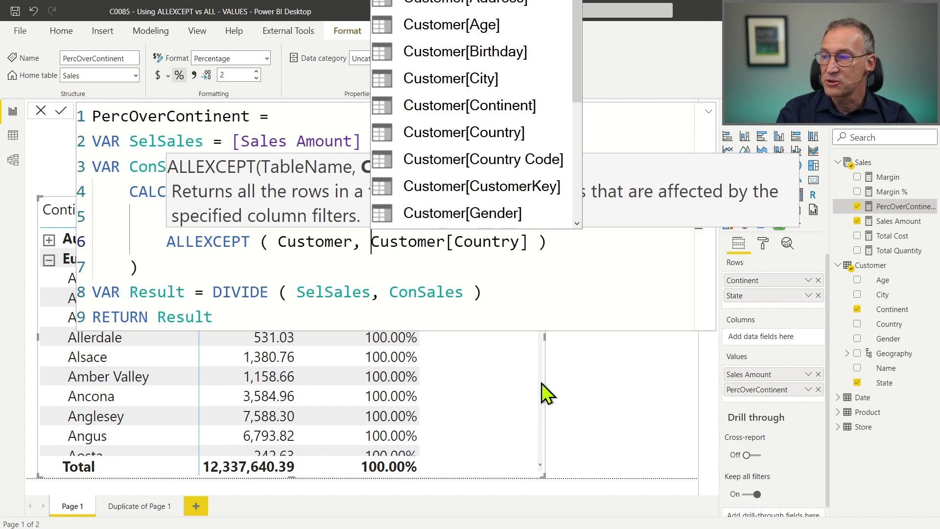
{"action": "key", "text": "Left"}
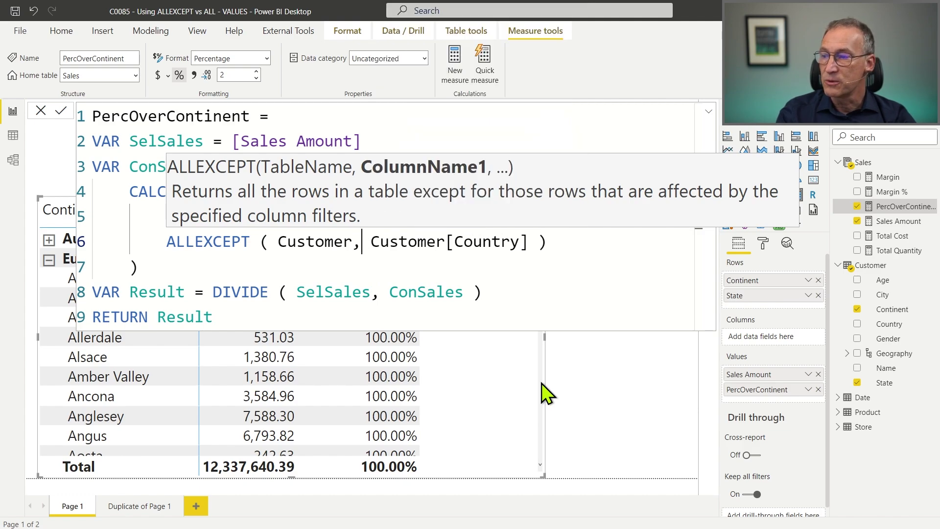
{"action": "left_click", "coordinate": [587, 251]}
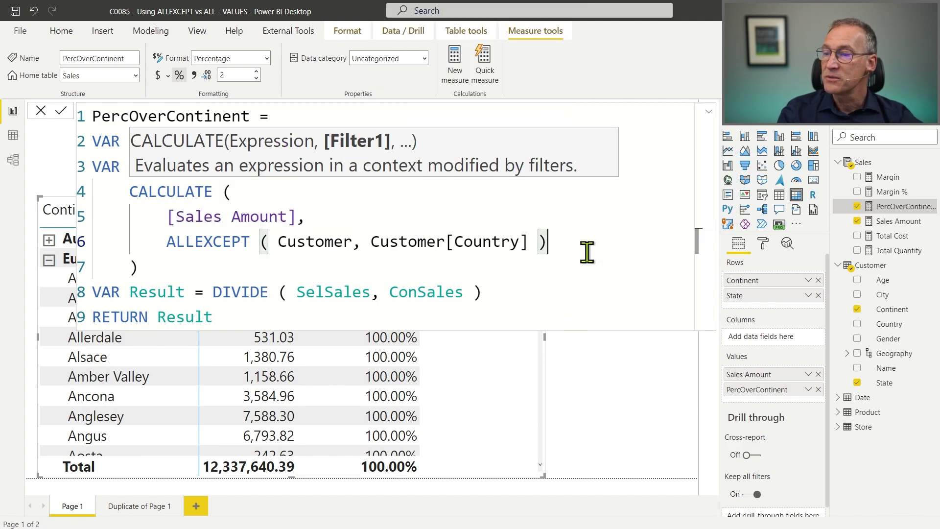
Change the column reference to Customer[Continent] and commit the rewritten measure.
{"action": "double_click", "coordinate": [501, 242]}
{"action": "type", "text": "Continent"}
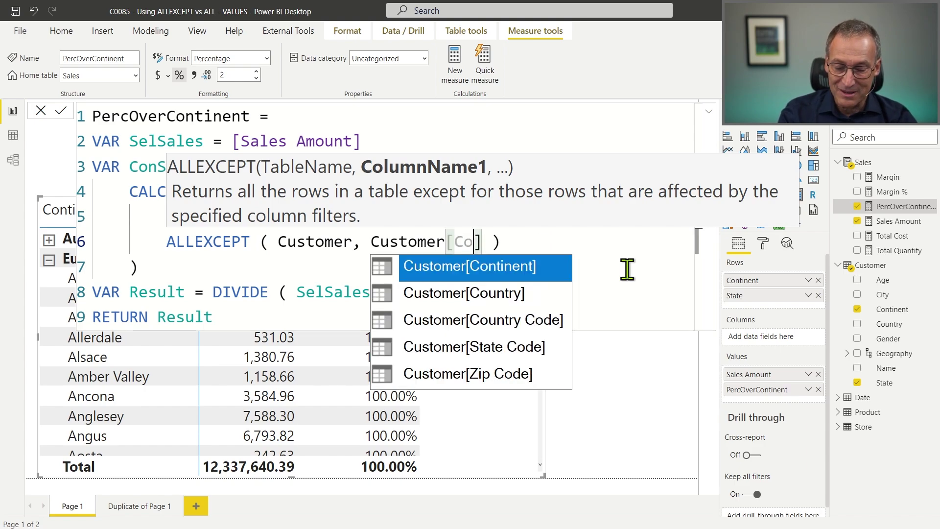
{"action": "key", "text": "End"}
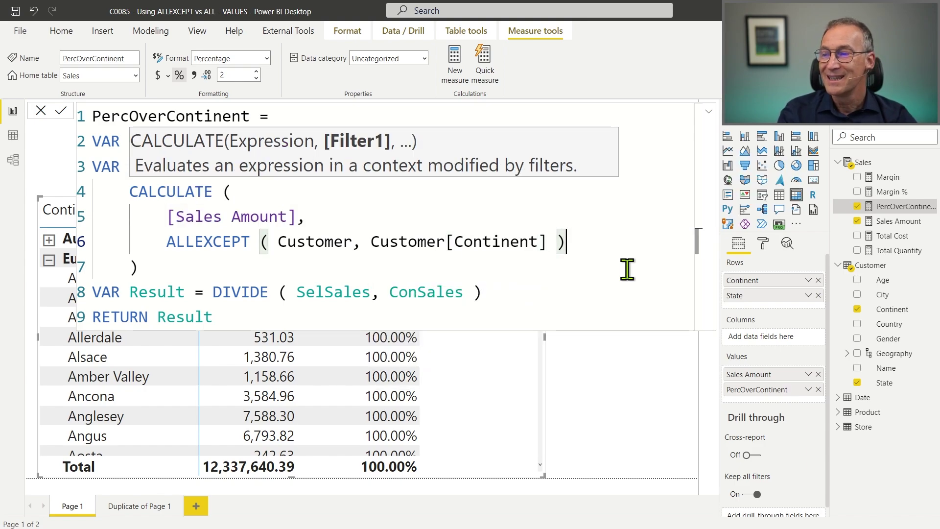
{"action": "left_click", "coordinate": [406, 269]}
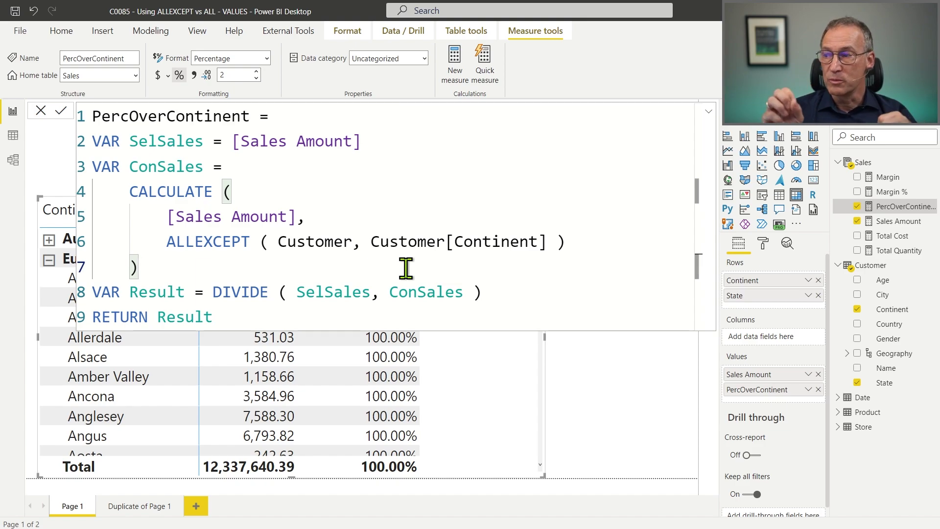
{"action": "left_click", "coordinate": [373, 242]}
{"action": "left_click_drag", "start_coordinate": [373, 242], "coordinate": [550, 240]}
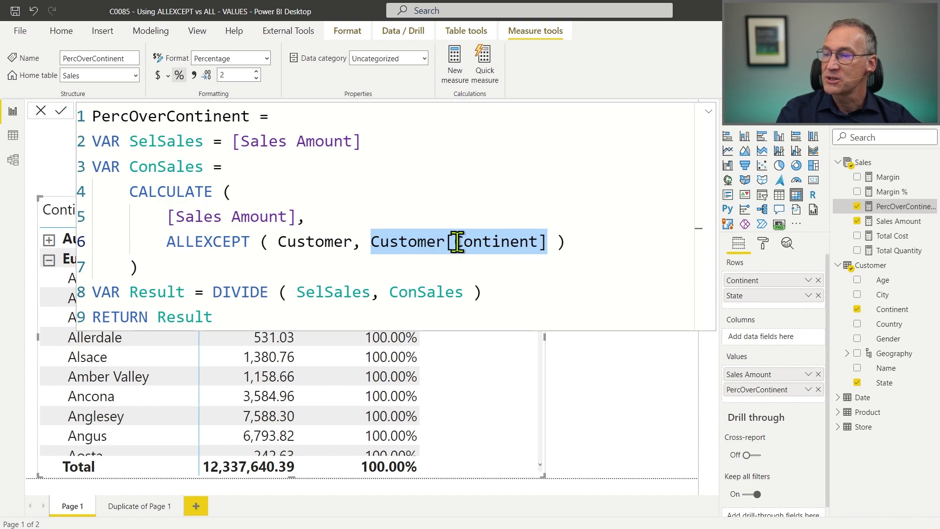
{"action": "left_click_drag", "start_coordinate": [371, 242], "coordinate": [539, 242]}
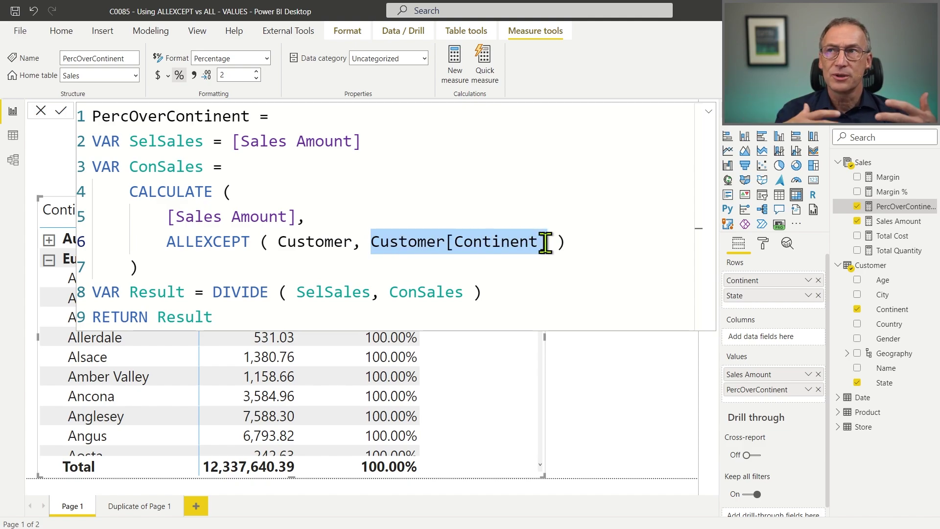
{"action": "left_click", "coordinate": [532, 269]}
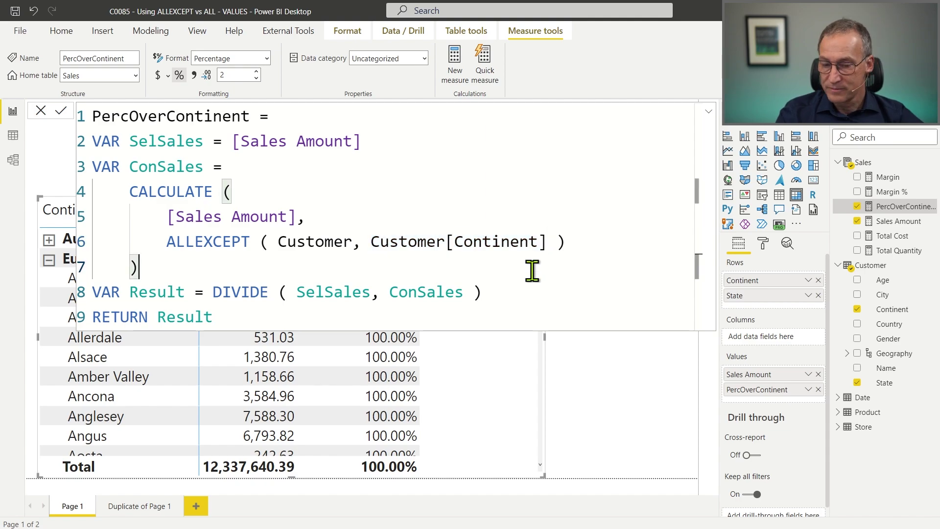
{"action": "key", "text": "Return"}
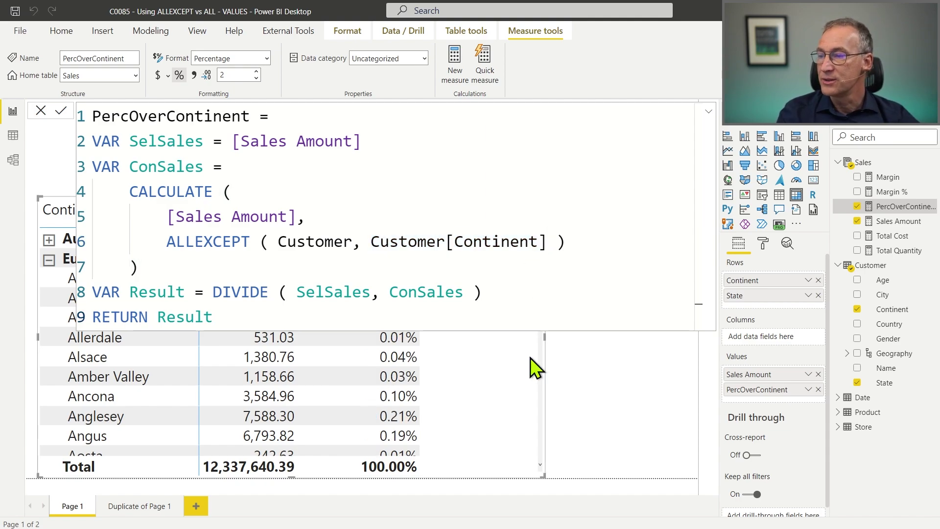
Collapse Europe, expand North America to inspect its state shares, then collapse it again.
{"action": "left_click", "coordinate": [608, 373]}
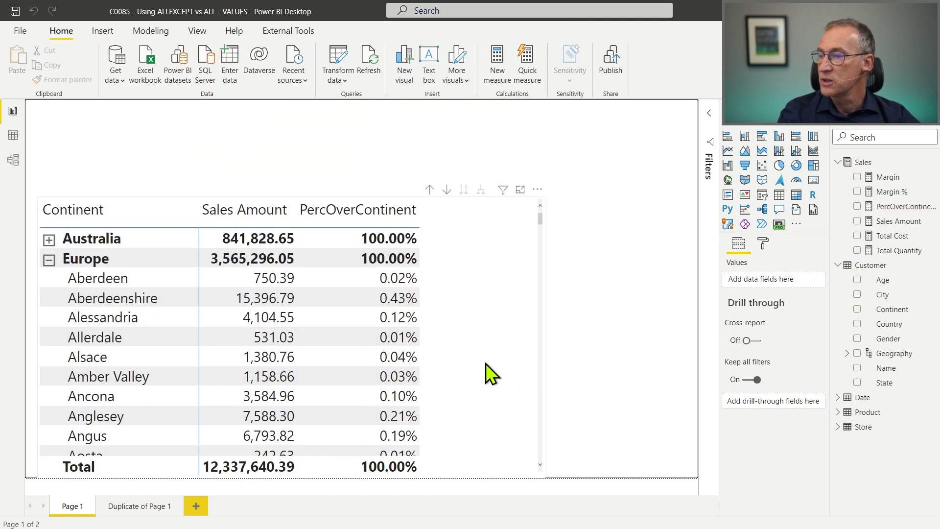
{"action": "left_click", "coordinate": [48, 259]}
{"action": "left_click", "coordinate": [49, 279]}
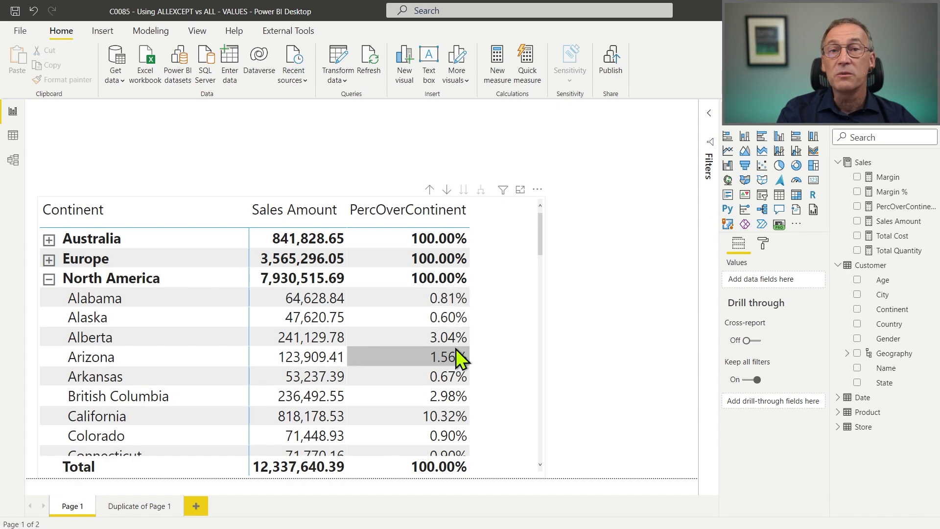
{"action": "left_click", "coordinate": [48, 279]}
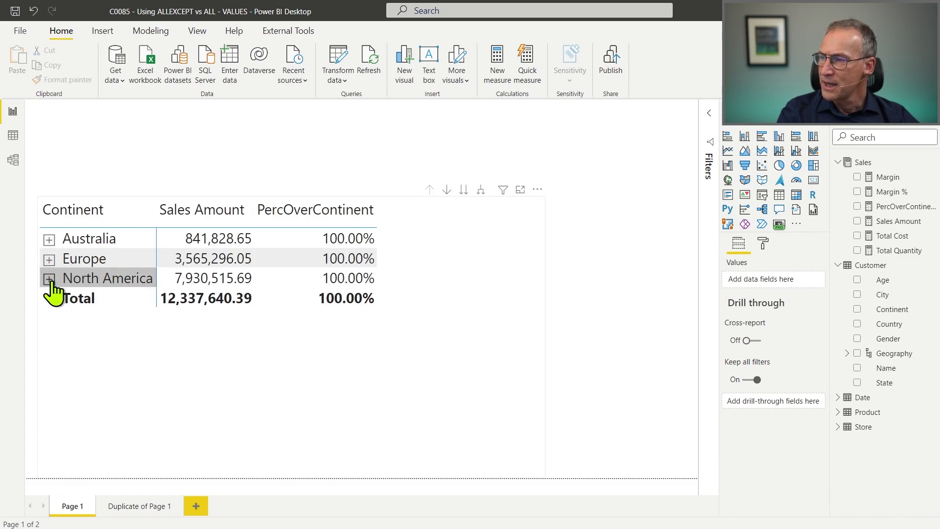
Swap State for Country in the rows, expand Europe, move the matrix lower, and remove Continent.
{"action": "left_click", "coordinate": [428, 303]}
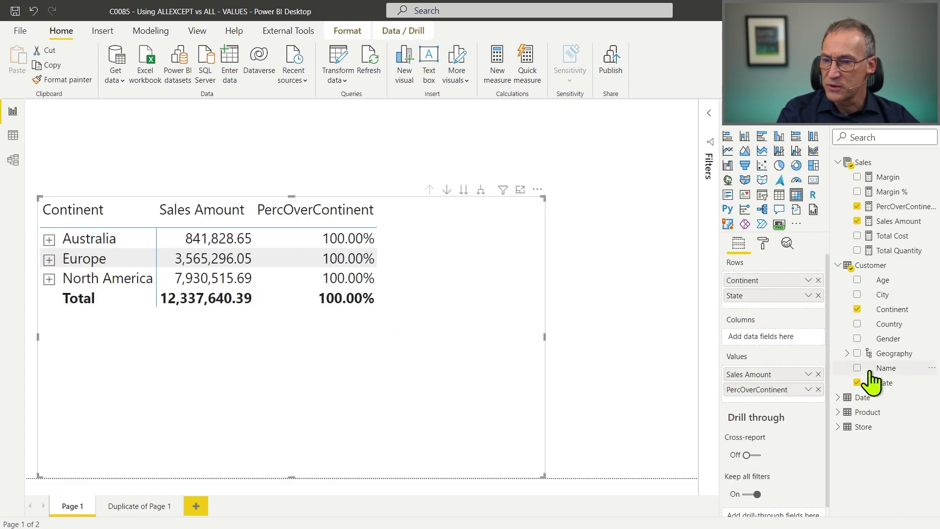
{"action": "left_click", "coordinate": [856, 383]}
{"action": "left_click_drag", "start_coordinate": [867, 324], "coordinate": [785, 295]}
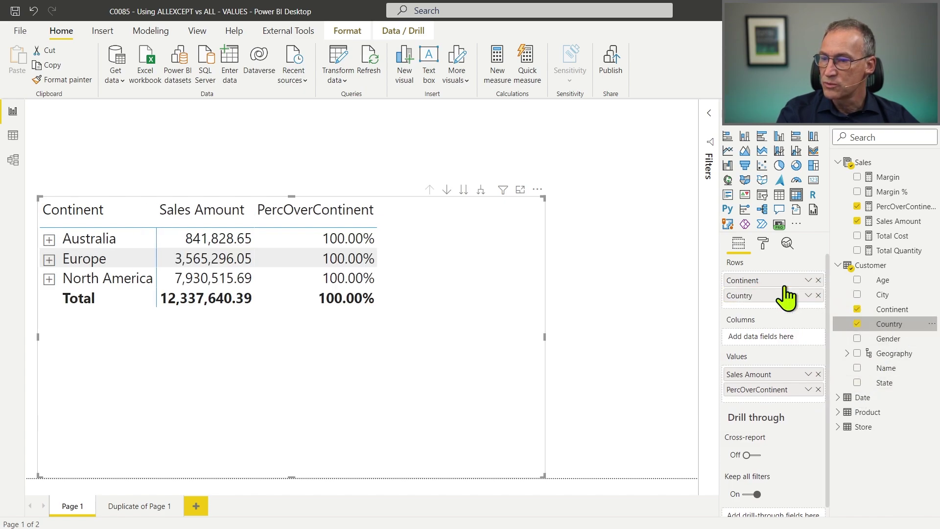
{"action": "left_click", "coordinate": [49, 259]}
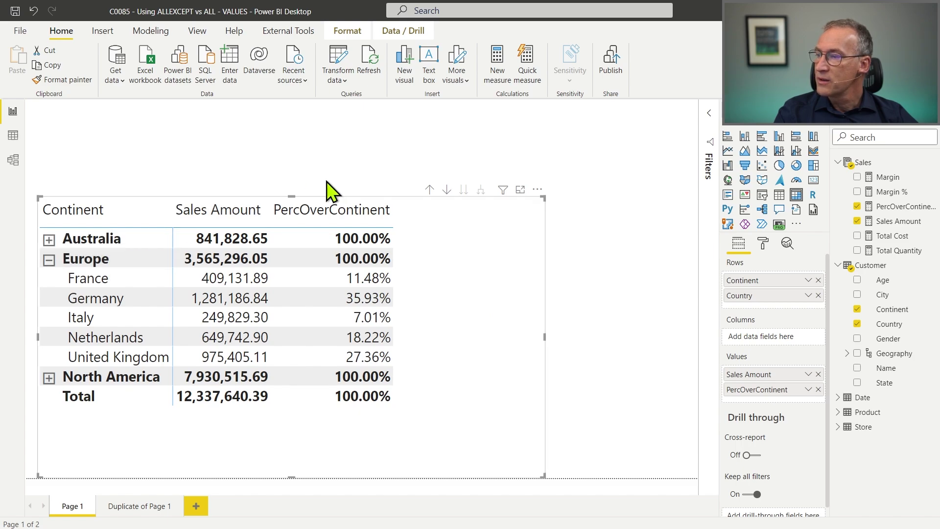
{"action": "left_click_drag", "start_coordinate": [290, 196], "coordinate": [291, 214]}
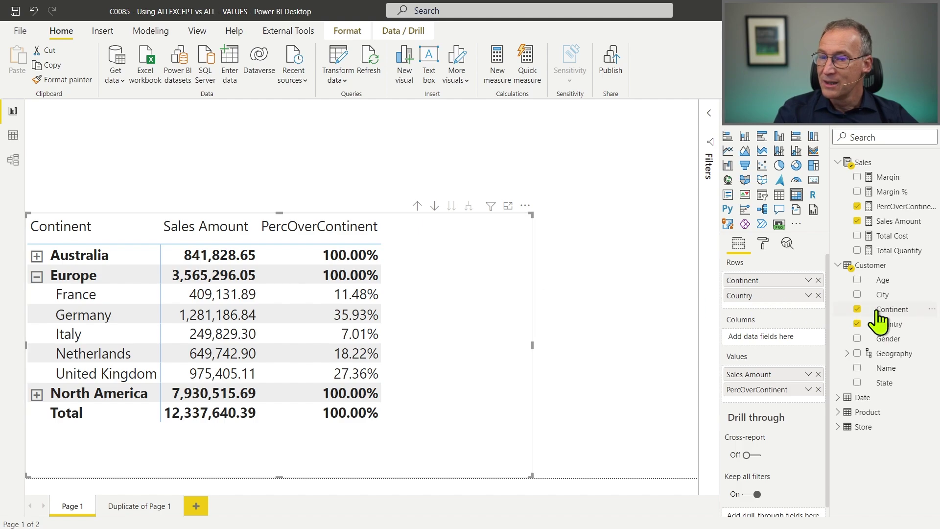
{"action": "left_click", "coordinate": [856, 309]}
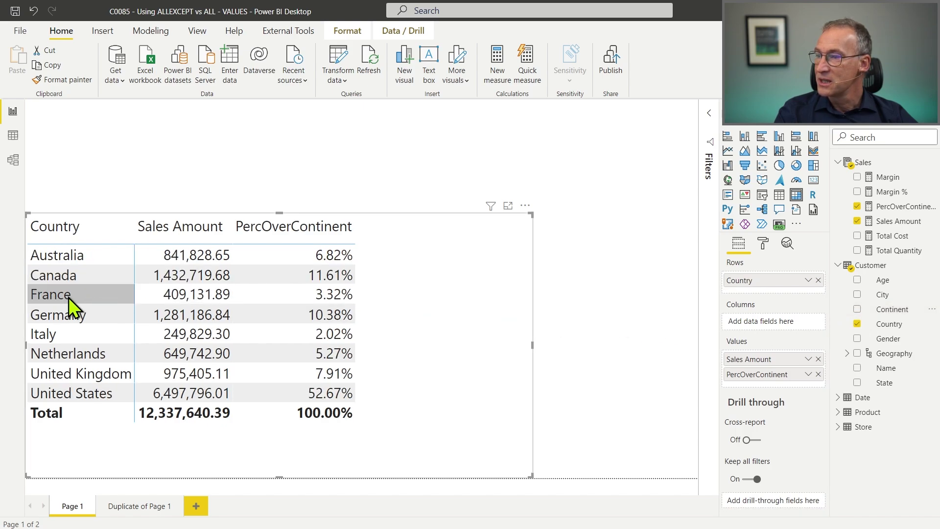